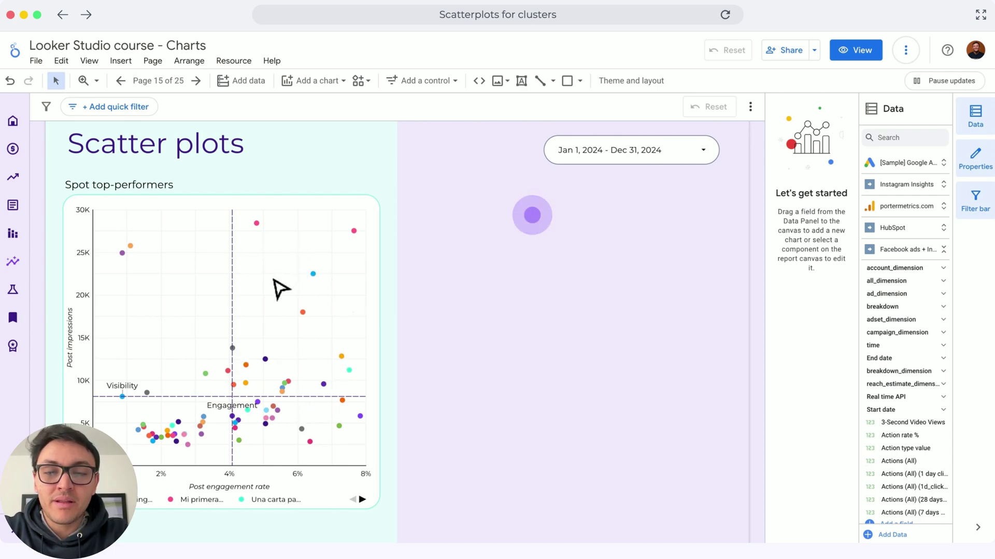
- Draw a new scatter chart on the right half of the page with Post caption as its dimension
left_click(532, 215)
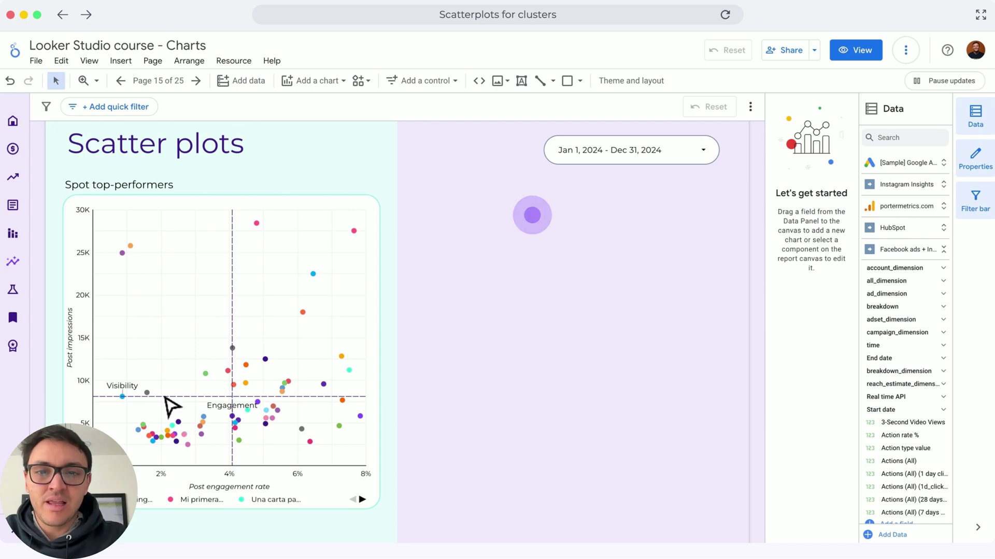
left_click(313, 80)
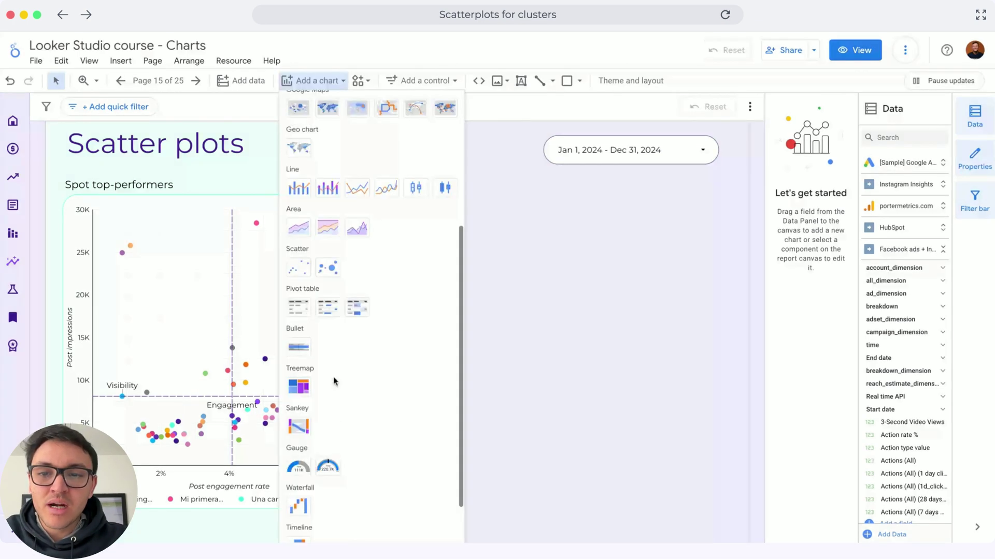
left_click(306, 80)
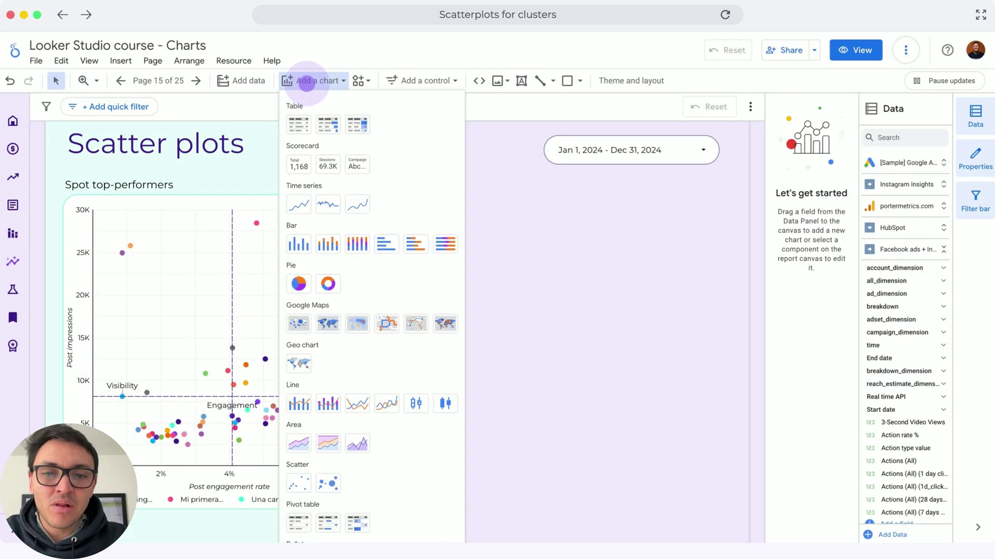
left_click(299, 481)
mouse_move(719, 501)
left_mouse_down()
mouse_move(727, 519)
mouse_move(725, 507)
left_mouse_up()
type("t cap")
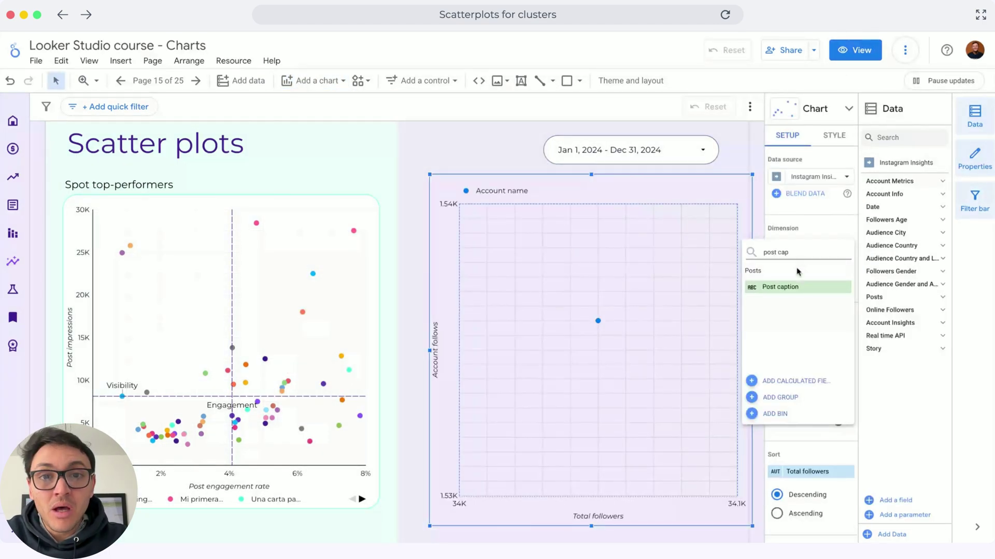
left_click(800, 286)
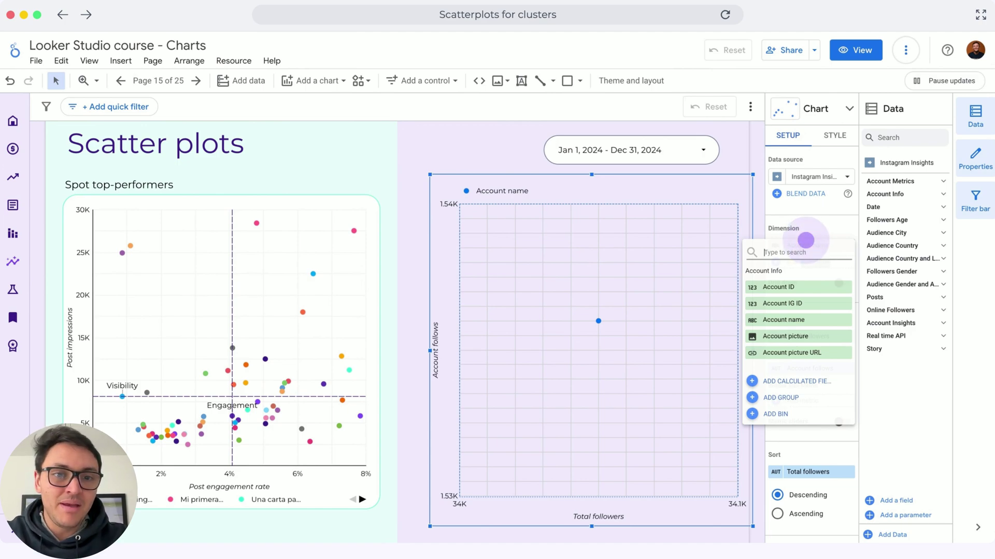
left_click(805, 239)
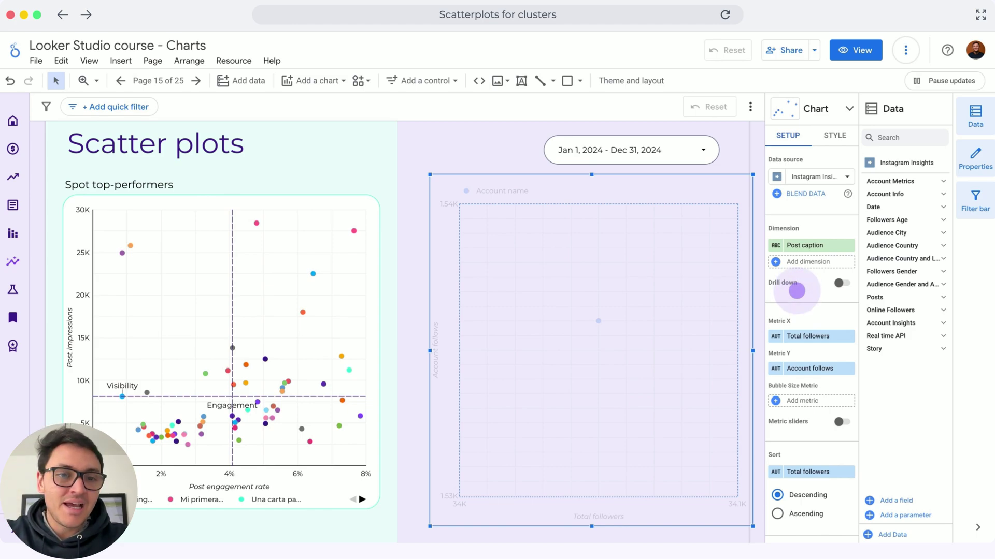
- Plot Post engagement rate on the x axis and Post impressions on the y axis
left_click(808, 336)
type("post eng")
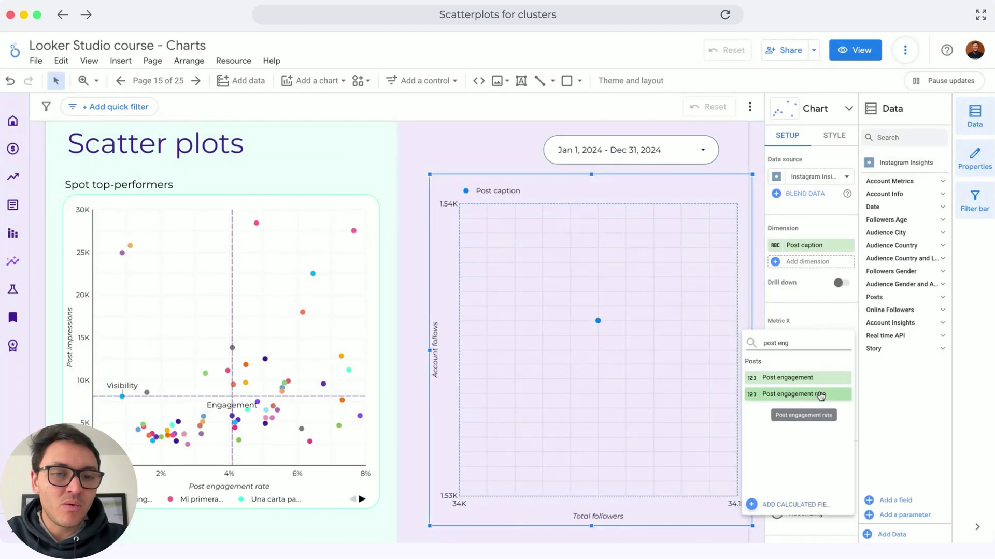
left_click(817, 392)
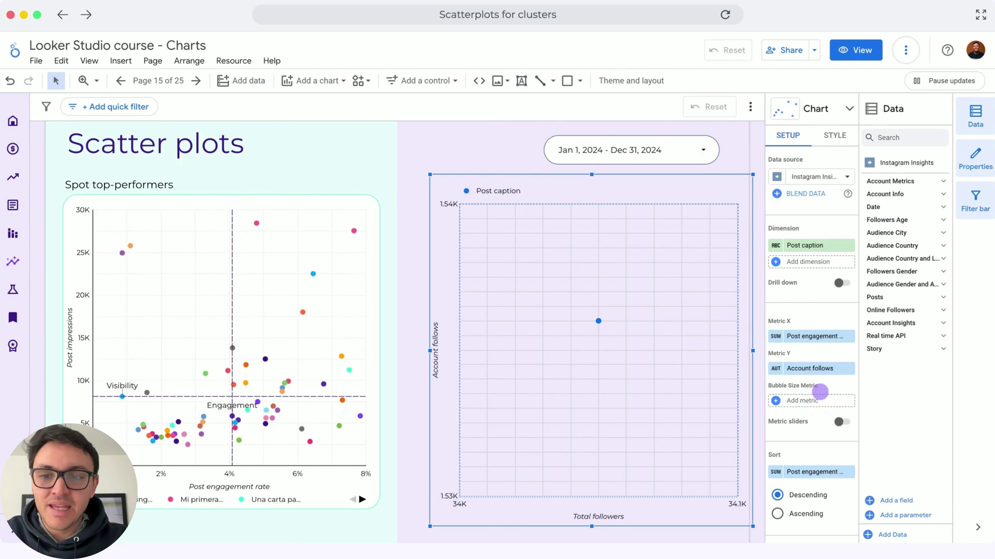
left_click(809, 368)
type("post impress")
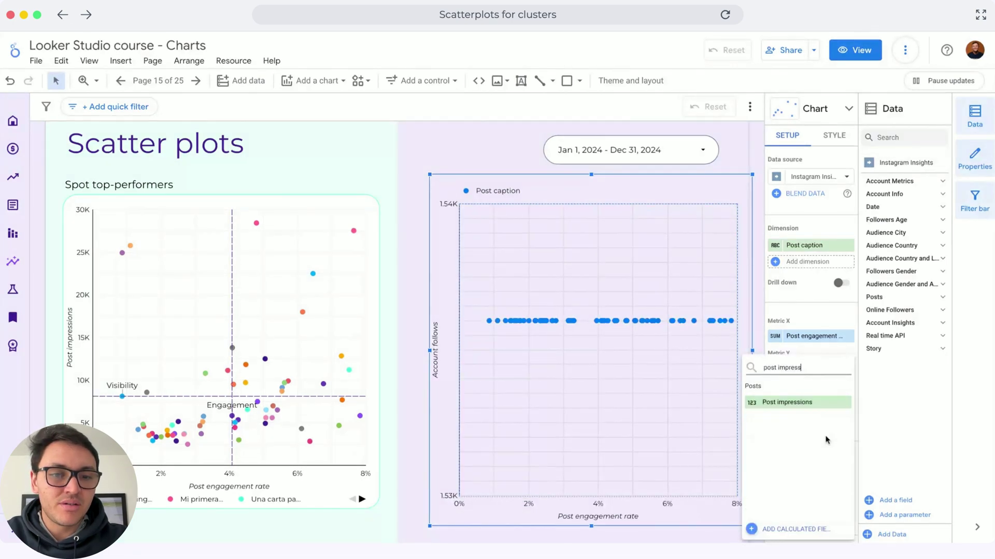
left_click(809, 367)
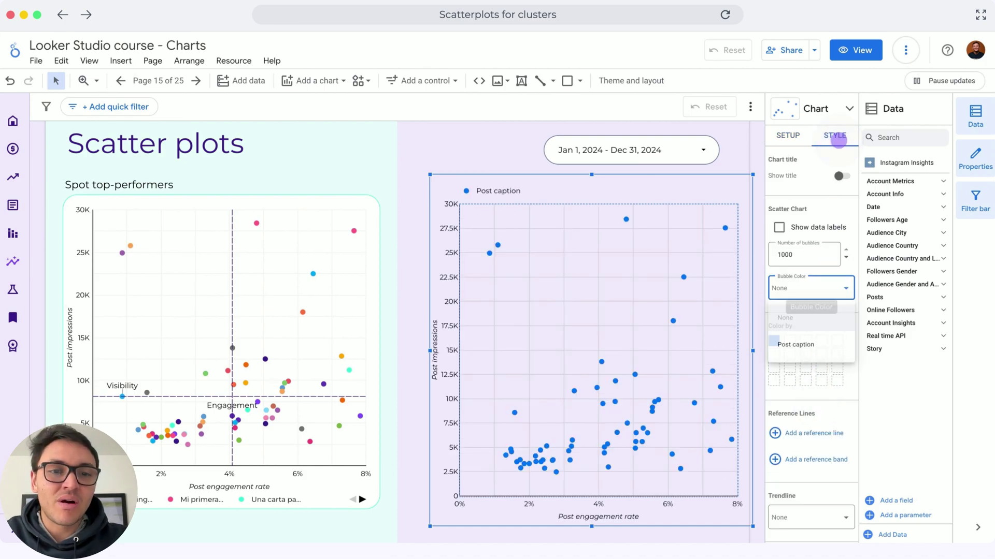
- Colour each bubble in the new scatter chart by its Post caption
left_click(846, 288)
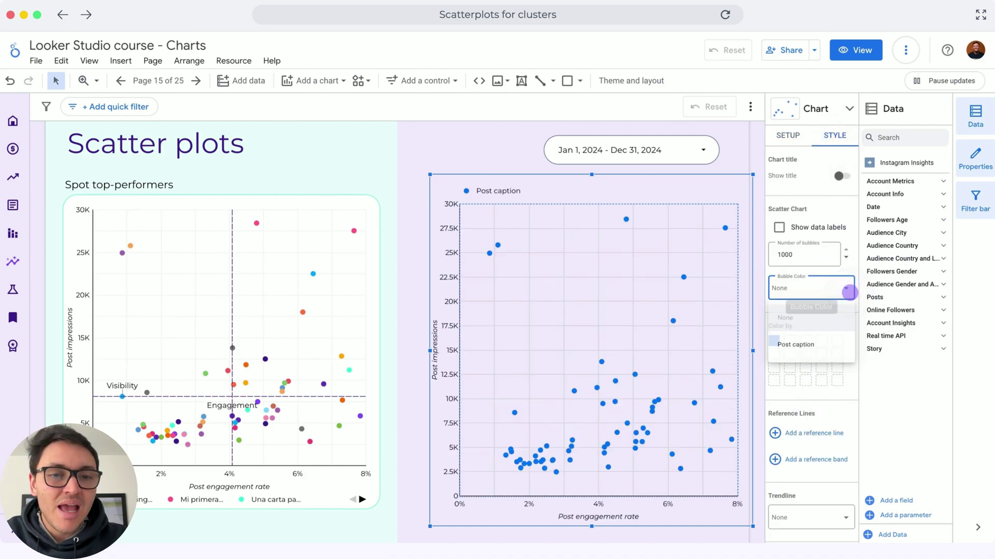
left_click(848, 290)
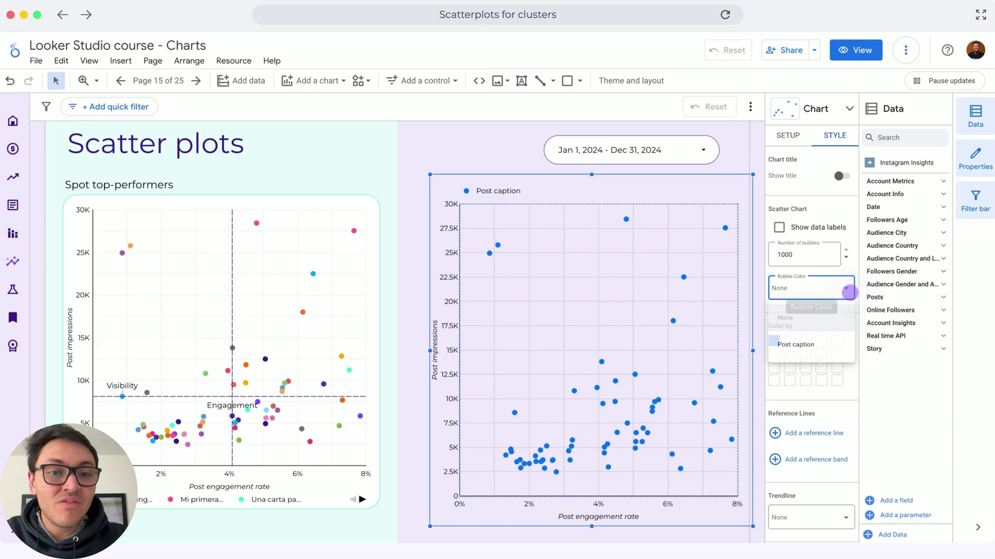
left_click(849, 292)
scroll(810, 342, "down", 10)
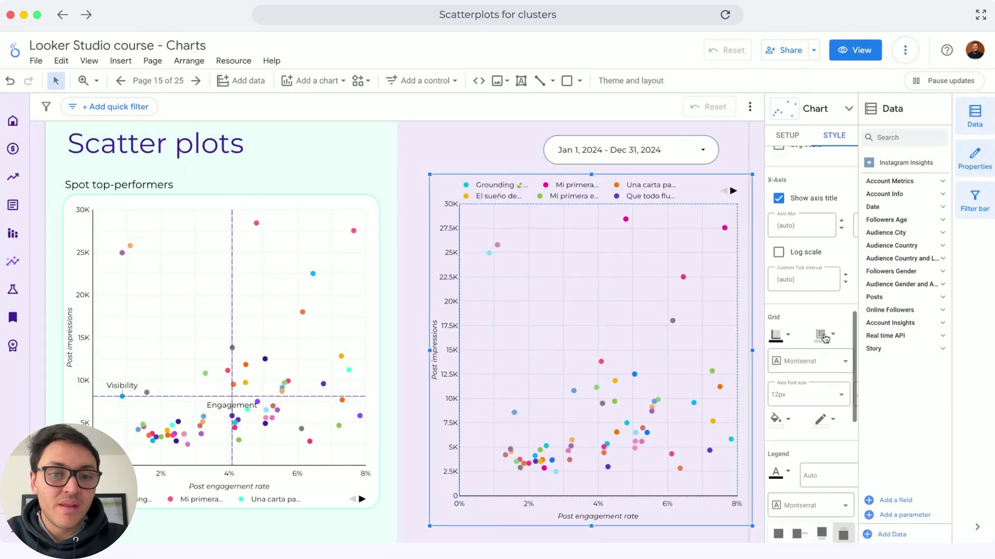
- Lighten the chart's grid lines to a pale white
left_click(823, 334)
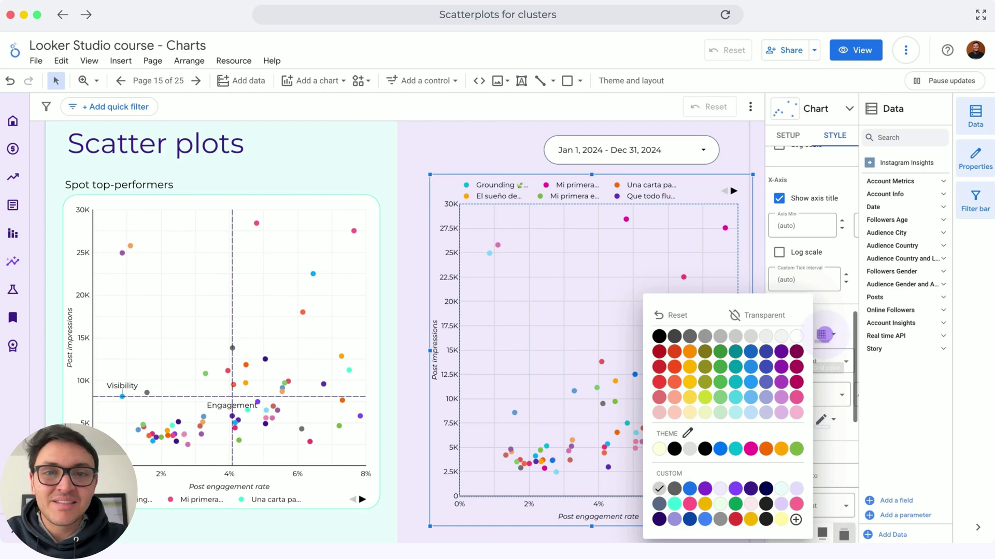
left_click(796, 336)
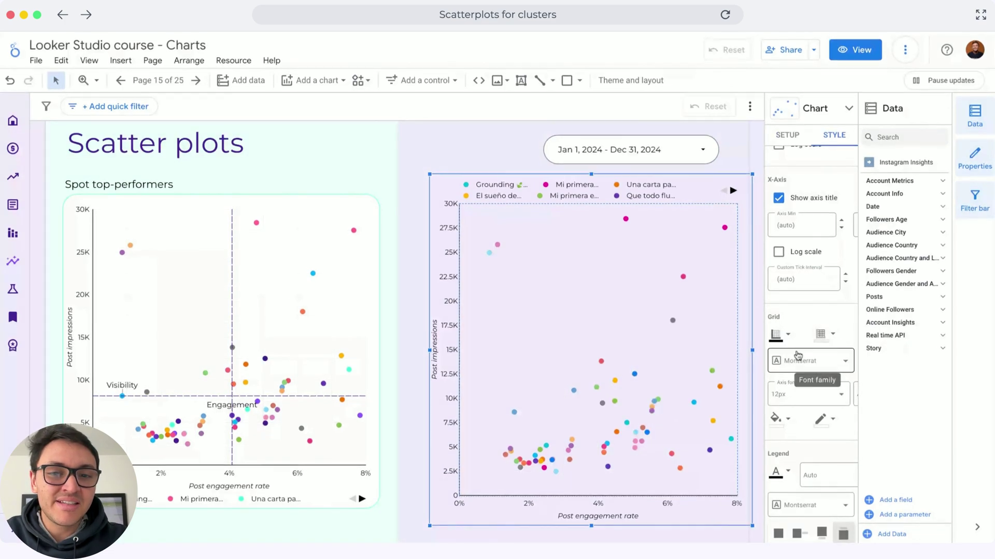
scroll(797, 356, "down", 5)
scroll(798, 355, "up", 3)
left_click(777, 336)
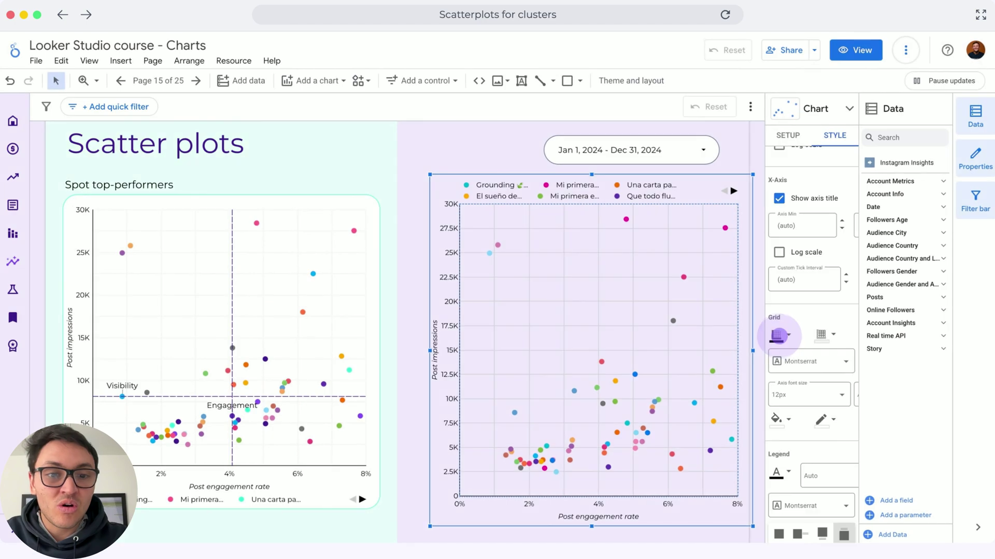
scroll(777, 336, "down", 7)
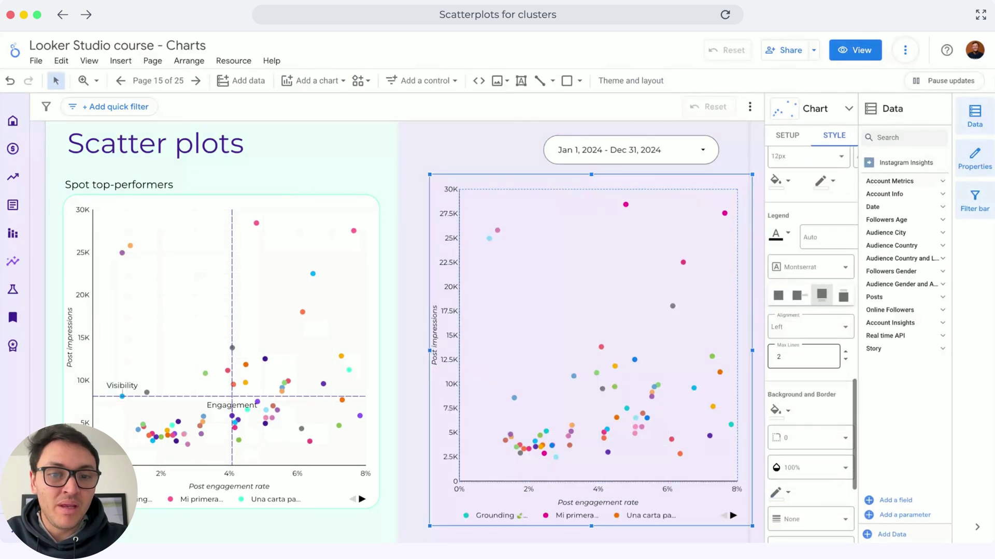
scroll(811, 344, "up", 8)
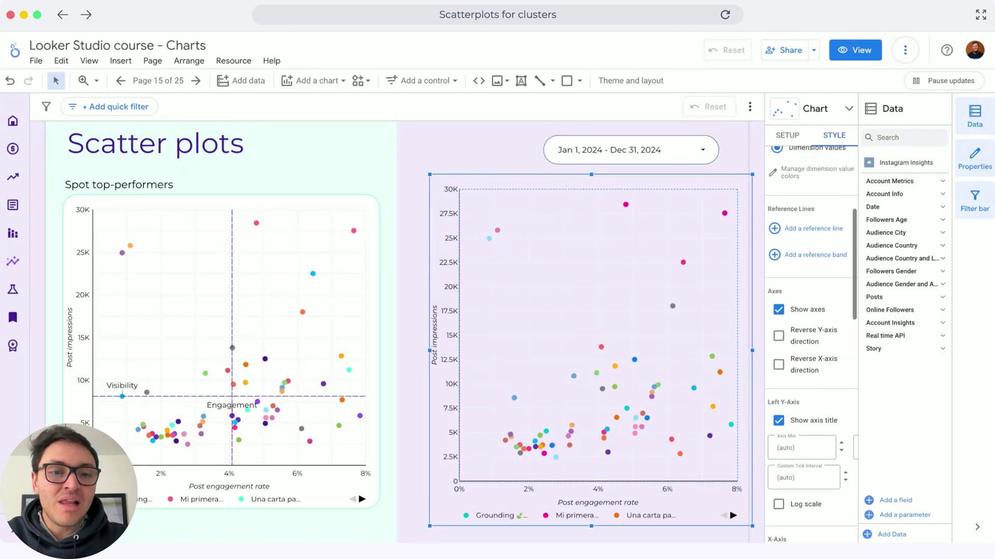
scroll(811, 321, "up", 5)
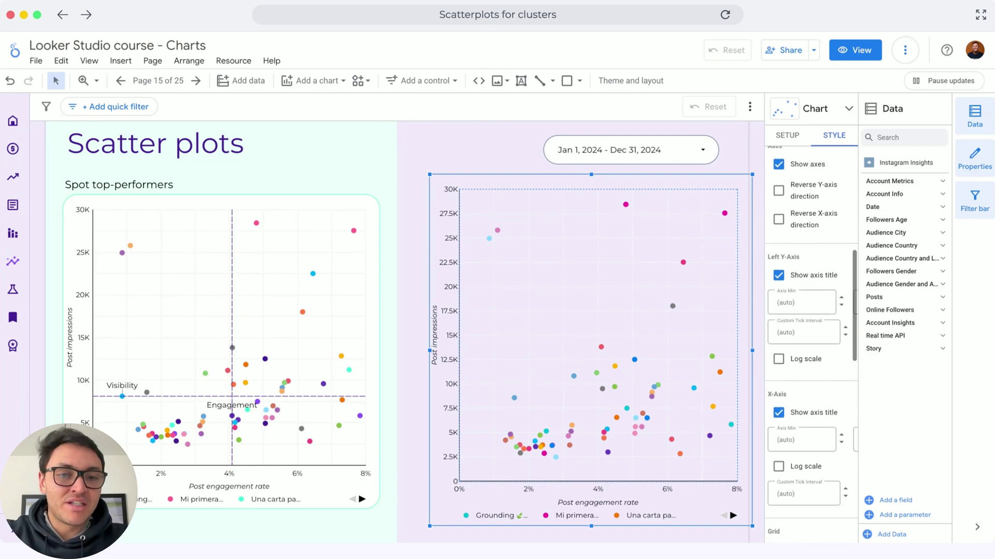
- Make Reference Line #1 a Metric line on average Post engagement rate labelled 'Engagement'
left_click(780, 312)
left_click(806, 357)
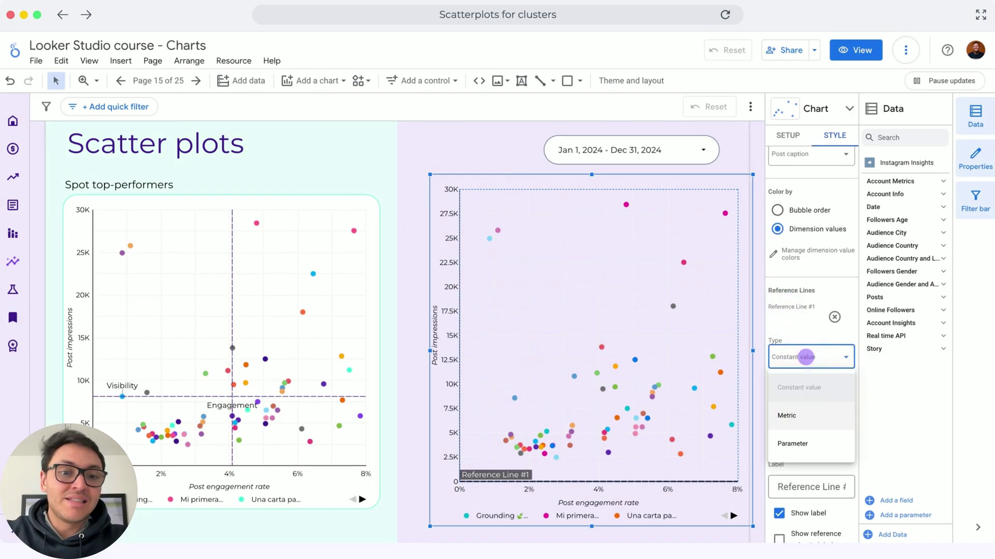
key("Down")
key("Return")
left_click(814, 475)
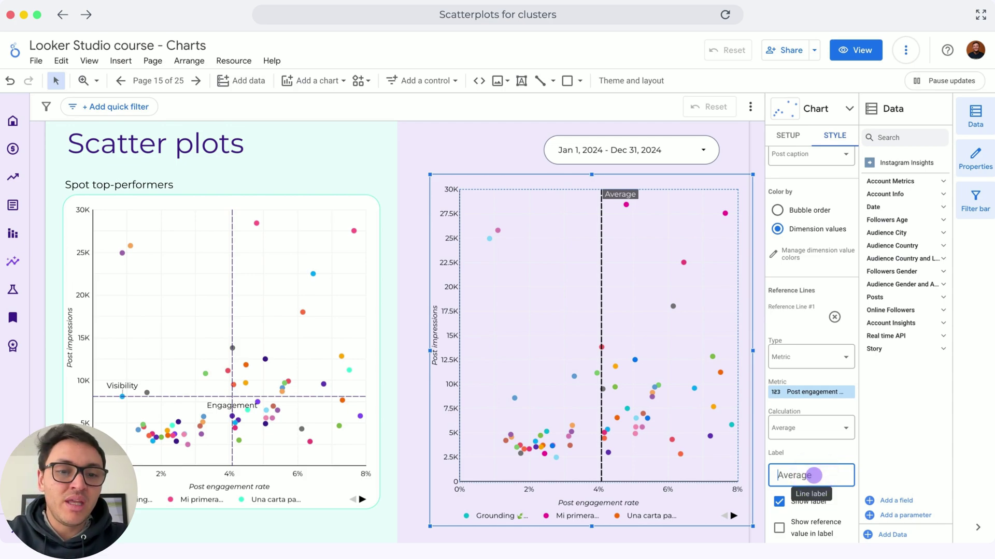
double_click(814, 474)
type("Engagement")
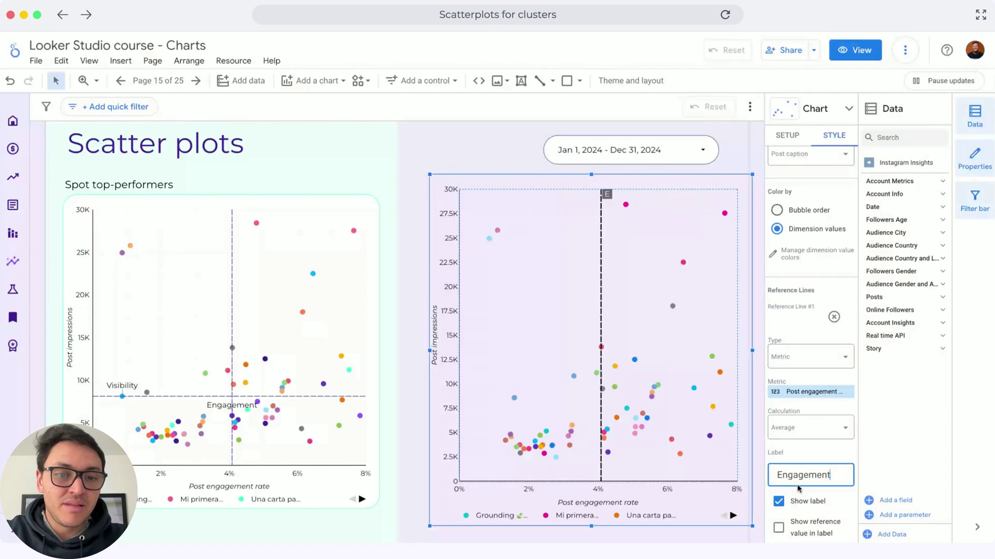
- Set the Engagement line weight to 1 and add a second reference line
scroll(798, 488, "down", 2)
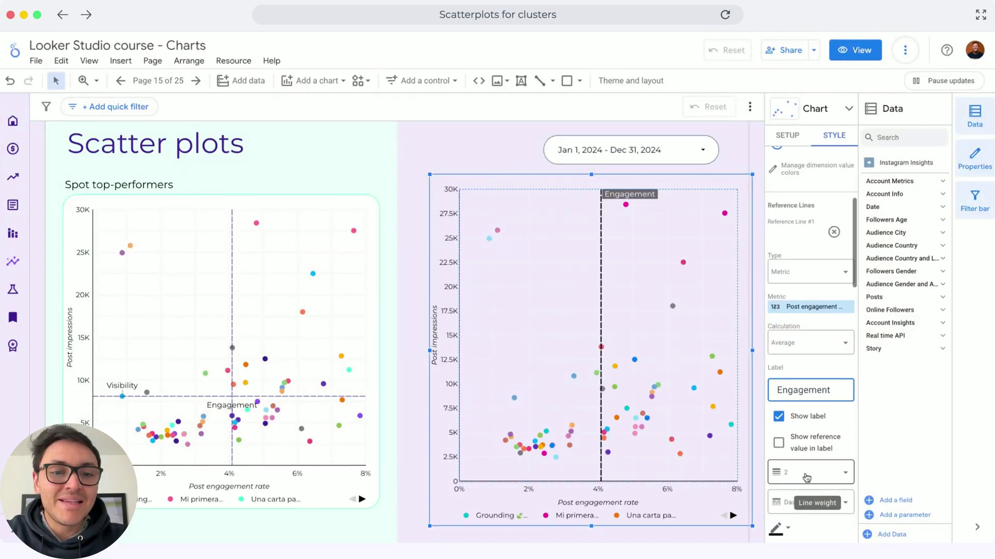
left_click(803, 485)
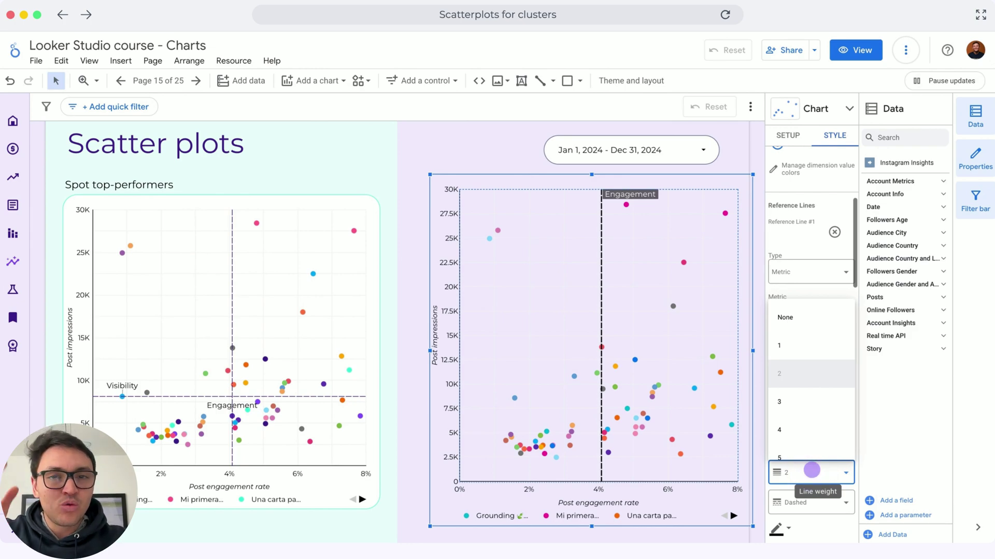
left_click(780, 346)
scroll(849, 404, "down", 3)
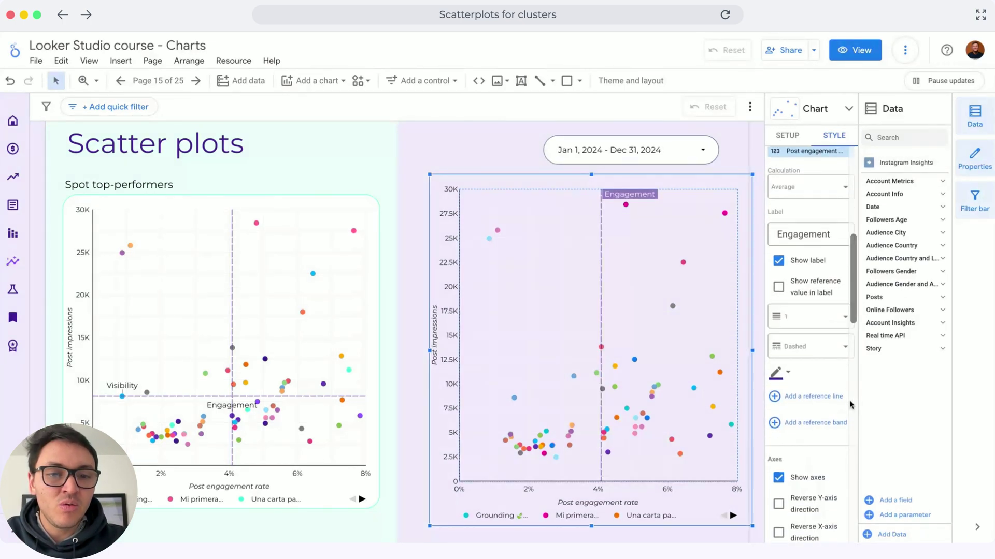
left_click(775, 398)
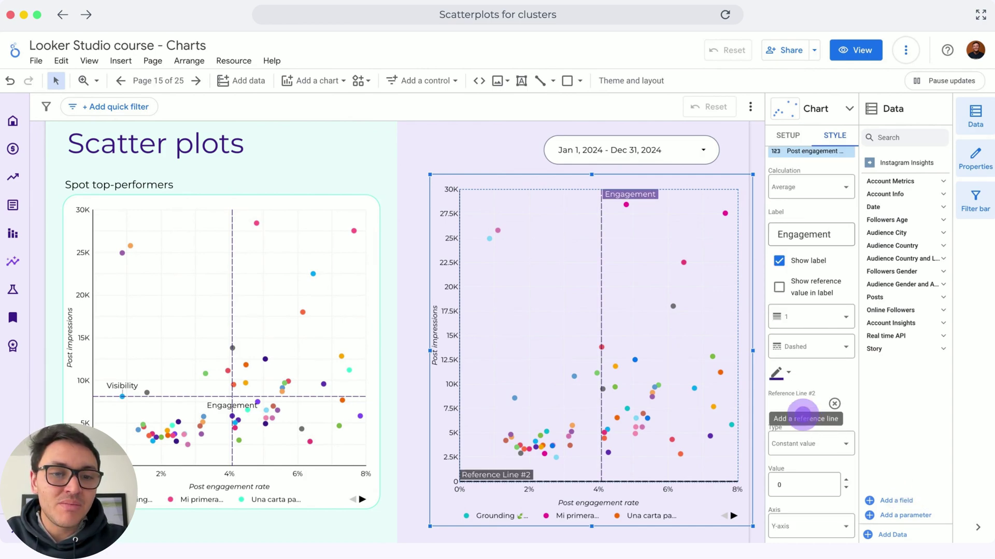
- Make Reference Line #2 a Metric line on average Post impressions labelled 'Visibility'
left_click(815, 442)
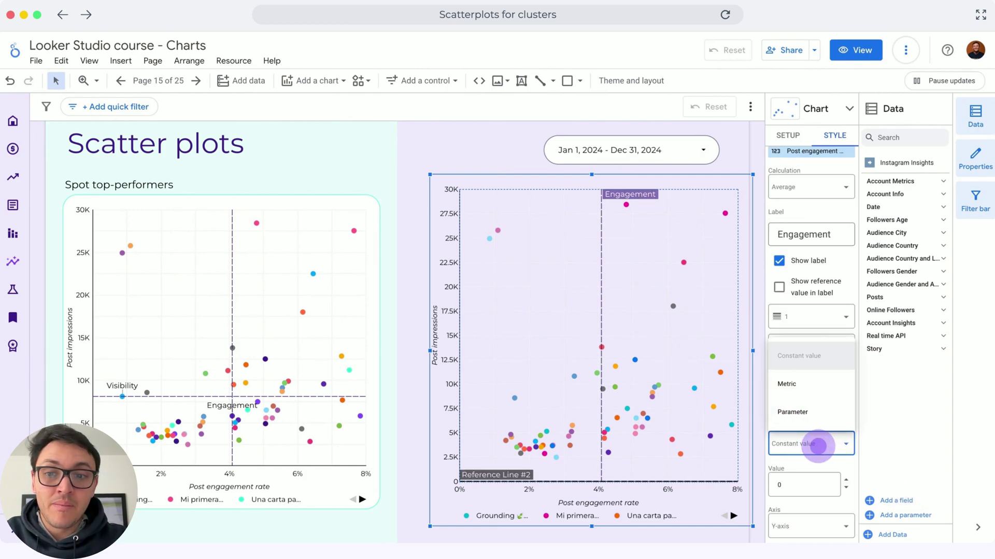
left_click(816, 438)
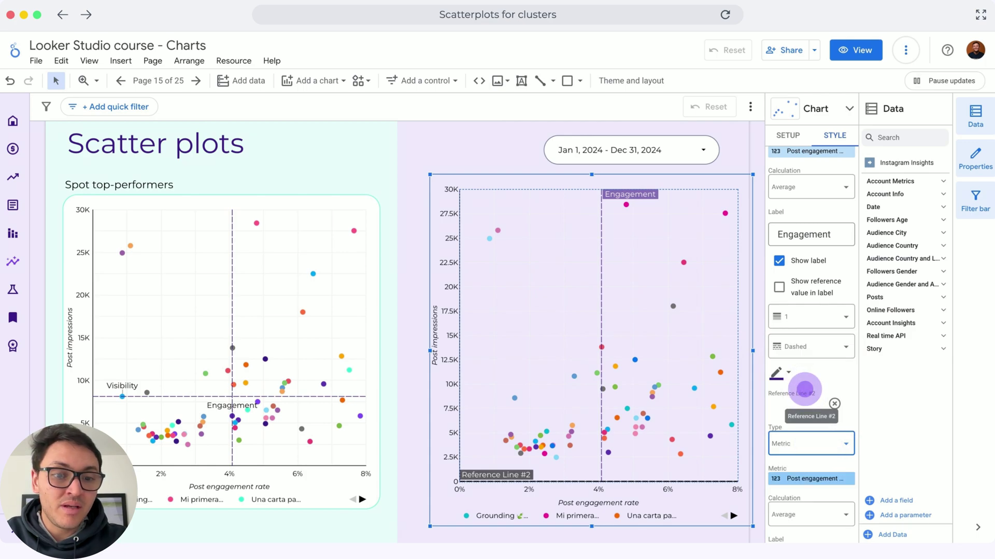
left_click(810, 479)
left_click(810, 467)
scroll(798, 456, "down", 2)
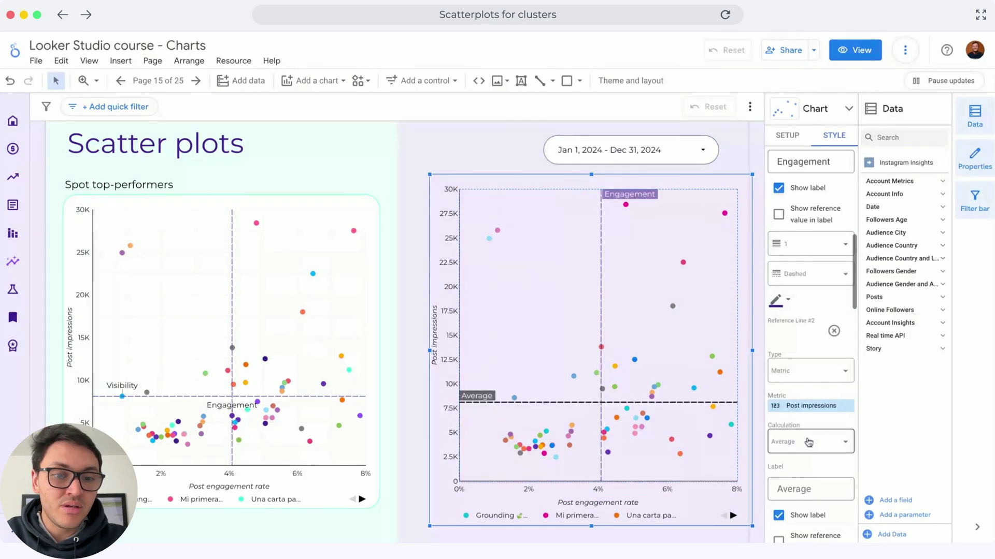
left_click(822, 492)
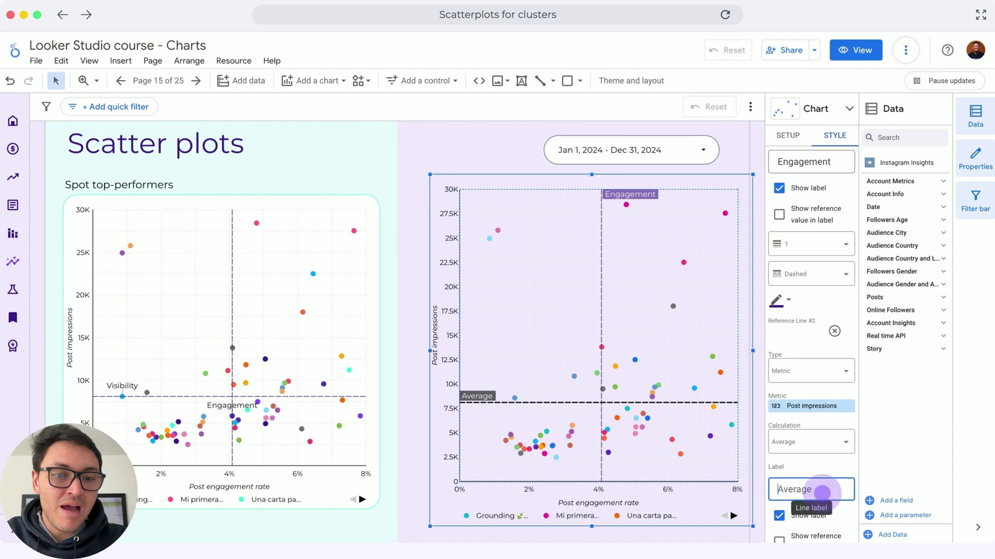
key("ctrl+a")
type("Visibility")
- Set the Visibility line weight to 1, leaving its colour unchanged
scroll(811, 454, "down", 3)
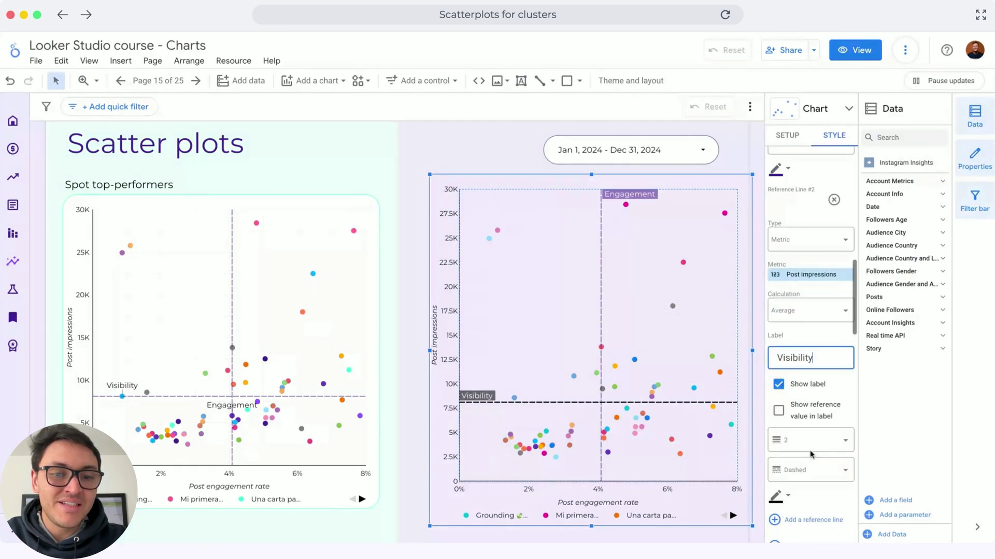
left_click(797, 434)
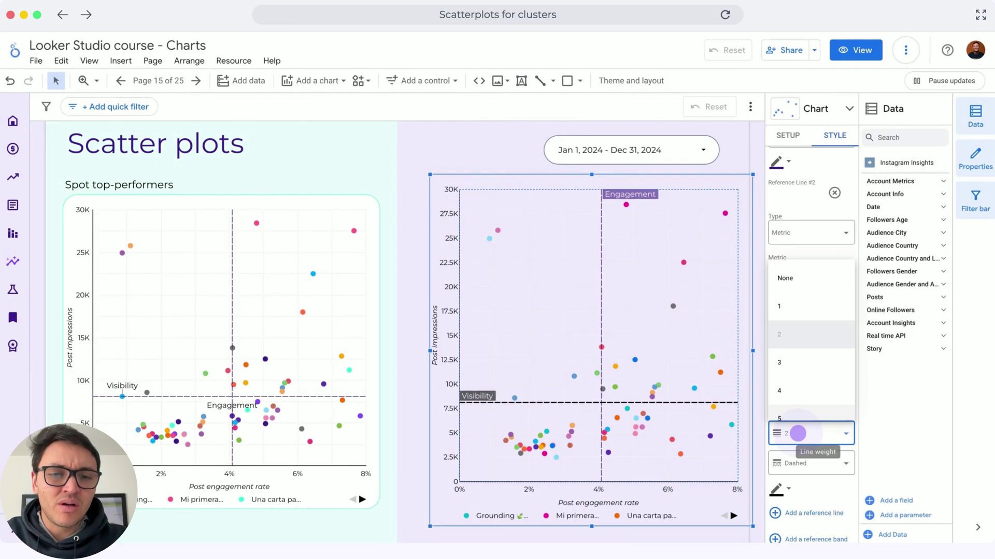
key("Up")
key("Return")
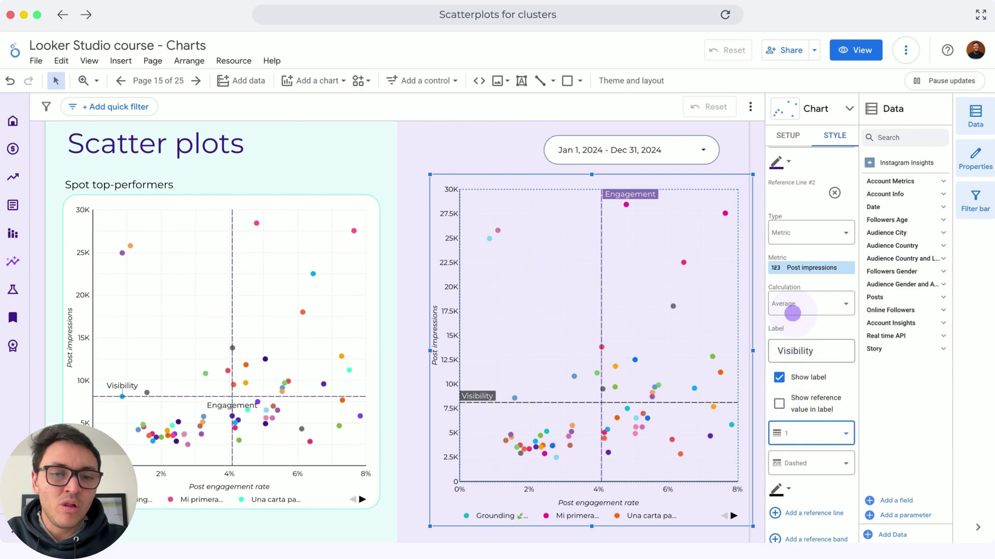
left_click(792, 312)
left_click(776, 488)
left_click(783, 509)
scroll(810, 337, "up", 5)
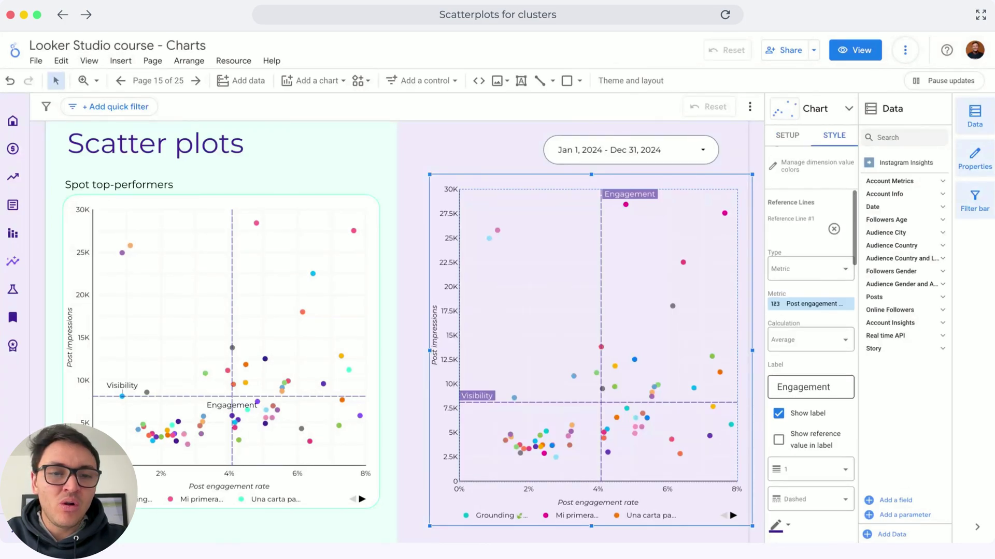
- Switch off the Cross-filtering toggle for the new scatter chart, leaving grid and background colours unchanged
scroll(811, 337, "down", 8)
left_click(823, 337)
left_click(824, 338)
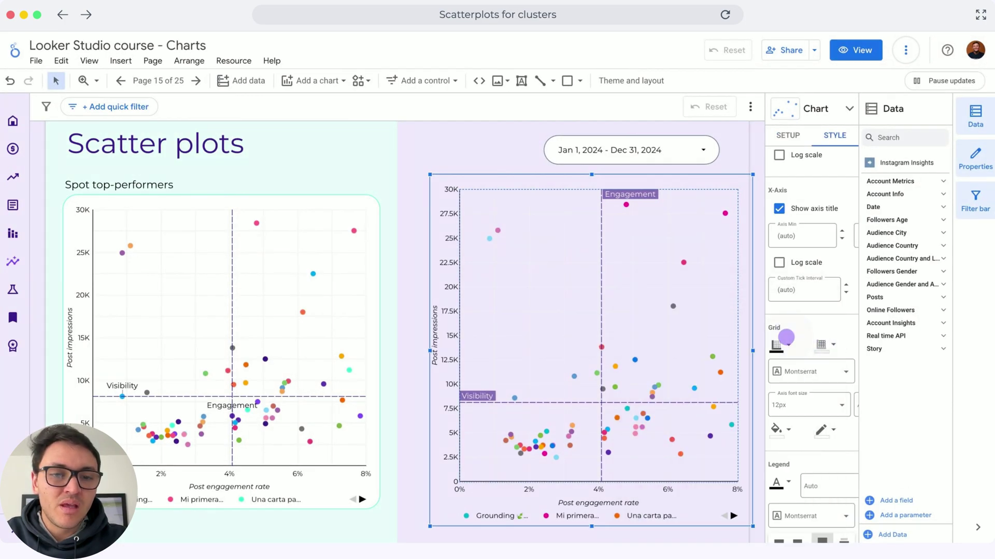
scroll(808, 363, "down", 6)
left_click(777, 383)
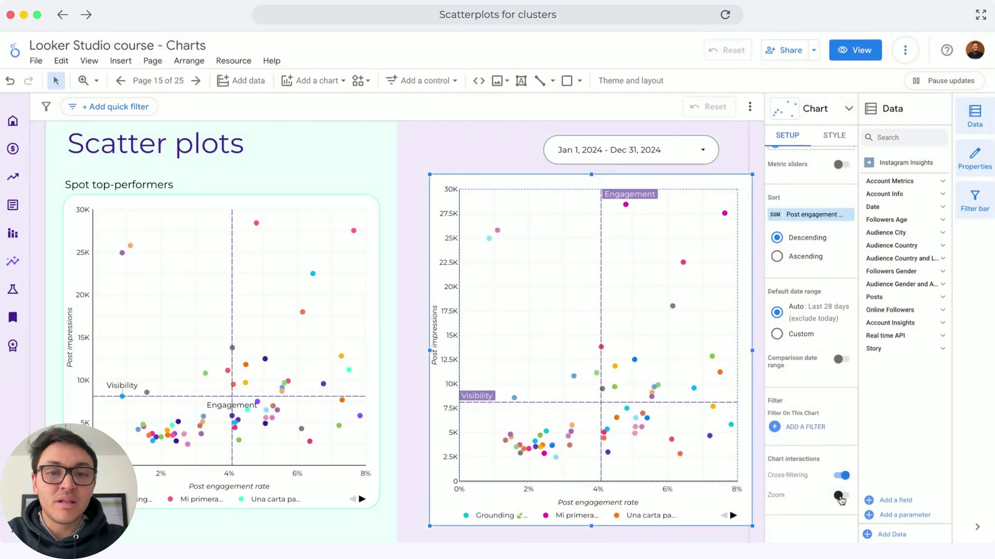
left_click(843, 475)
mouse_move(636, 356)
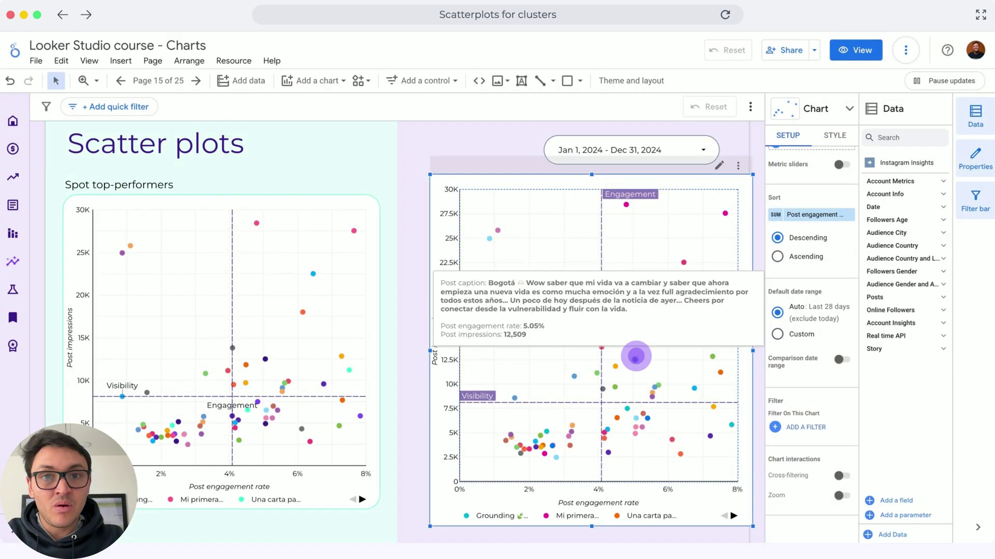